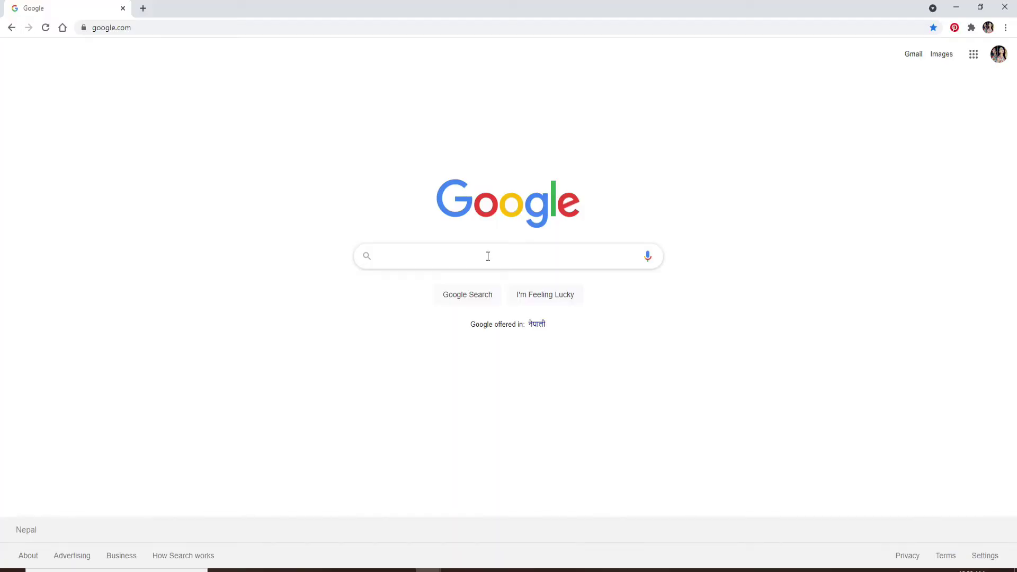
type("download bluestacks foe")
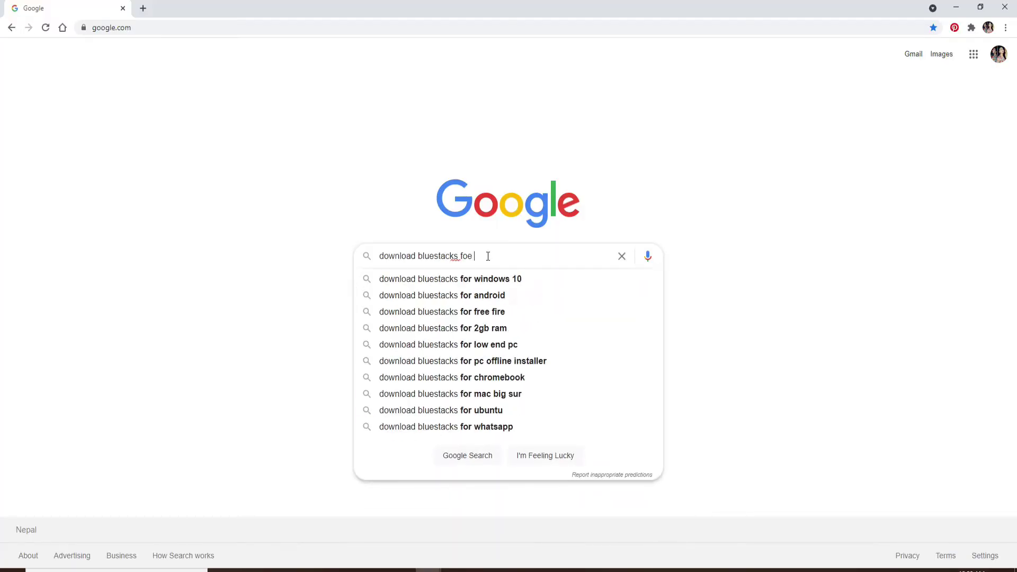
Step: Fix the typo, search 'download bluestacks for windows 10', and open the BlueStacks download result
key("BackSpace")
key("BackSpace")
type("r win")
key("Down")
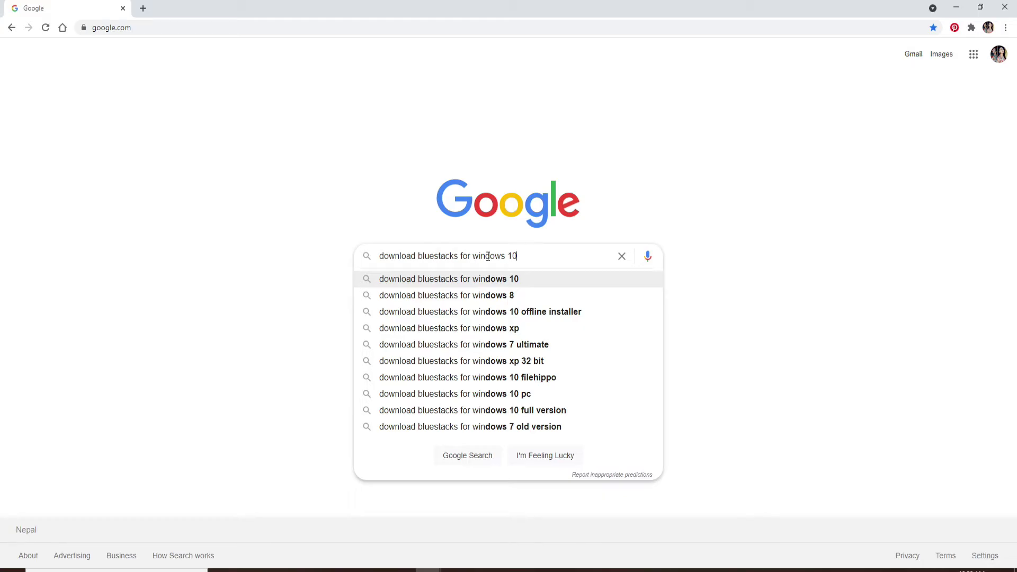
key("Return")
scroll(238, 279, "down", 1)
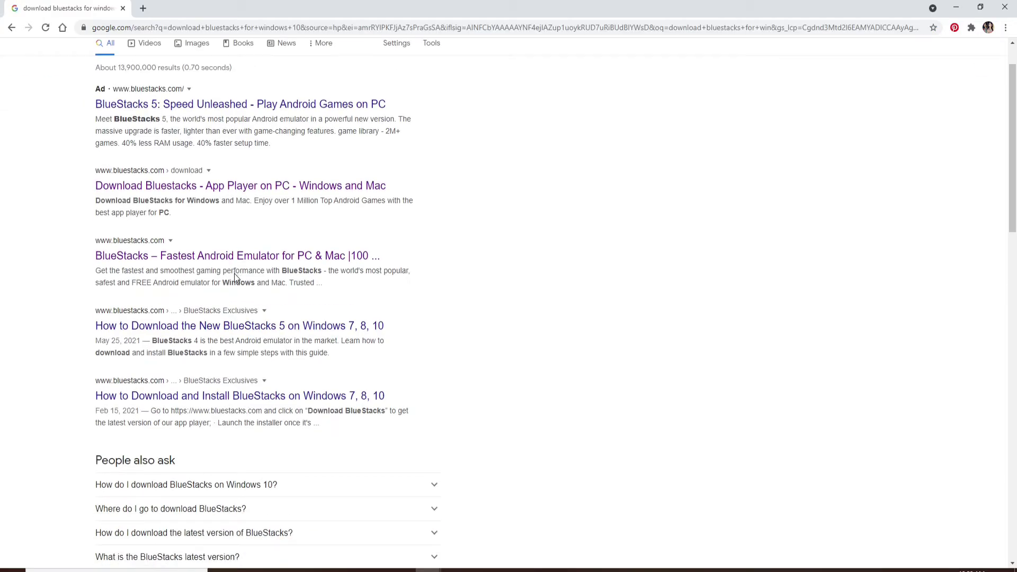
scroll(235, 277, "down", 1)
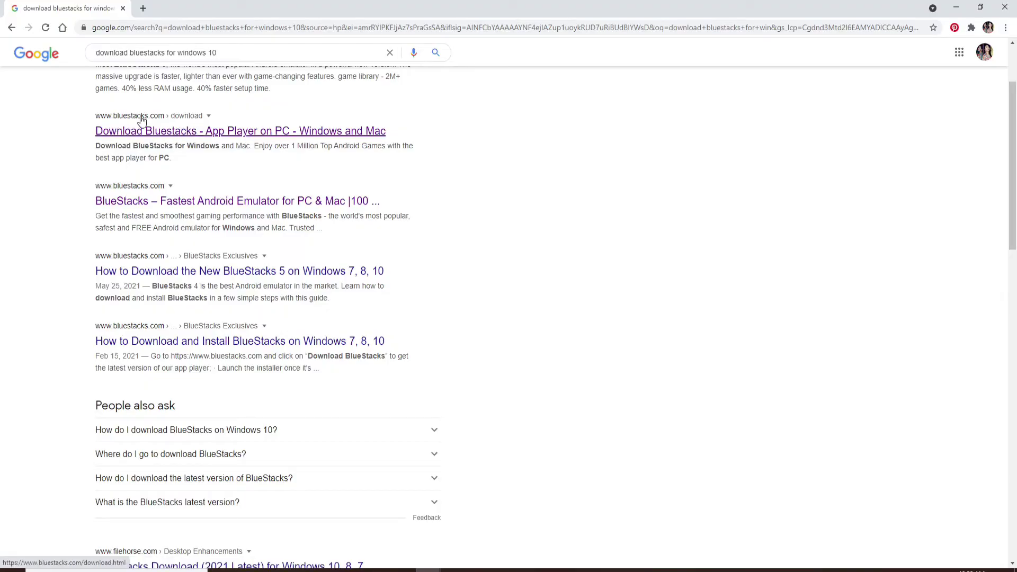
left_click(167, 134)
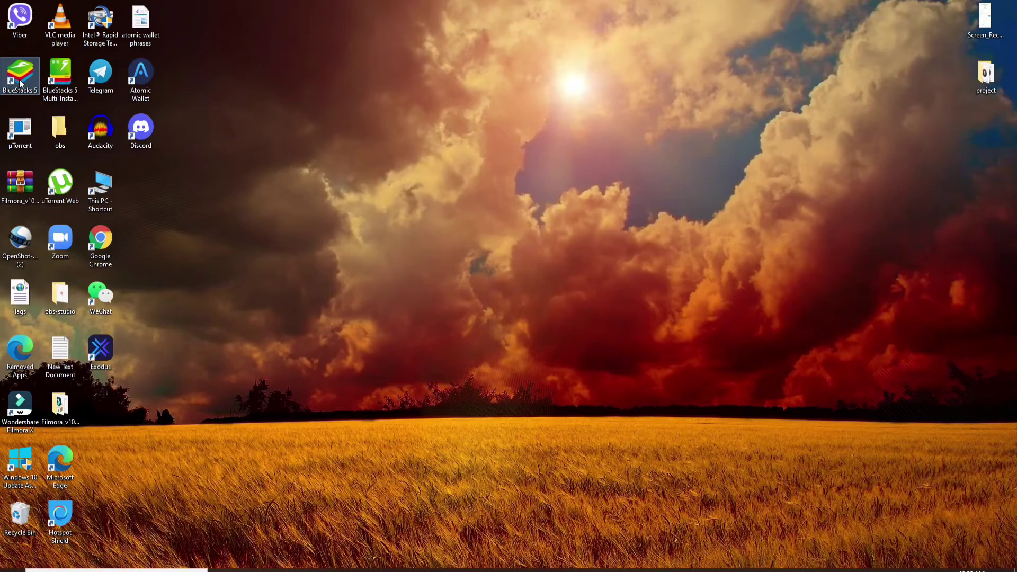
Step: Launch BlueStacks 5 from its desktop shortcut and maximize the emulator window
double_click(22, 80)
double_click(691, 65)
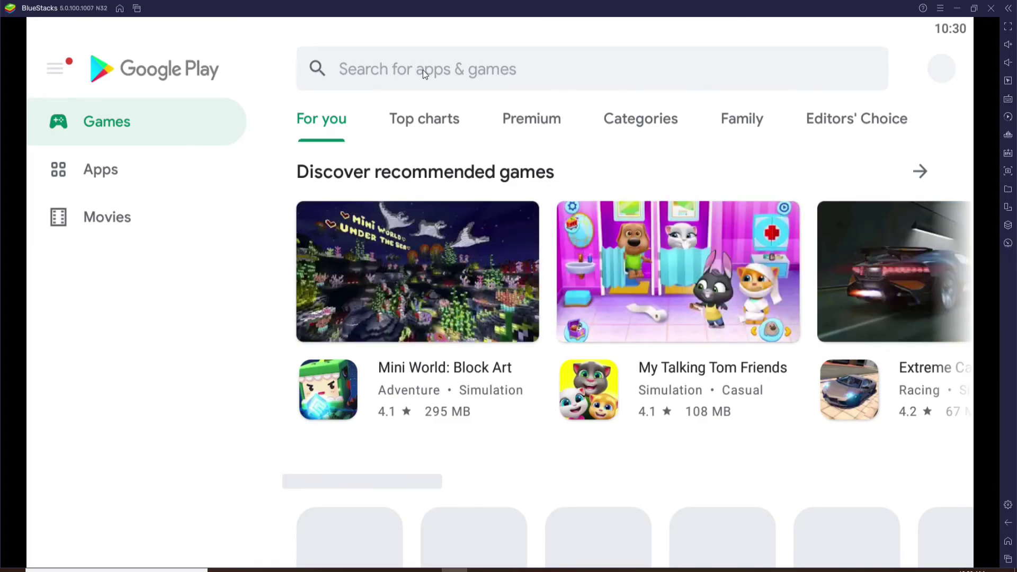
Step: Search the Play Store for 'snapchat' and install Snapchat by Snap Inc
left_click(422, 69)
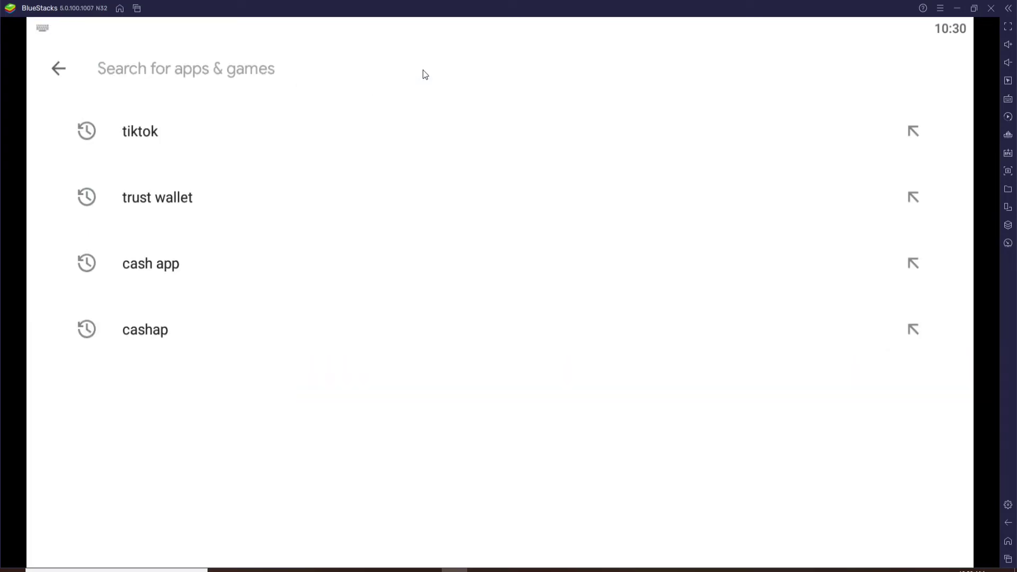
type("snapchat")
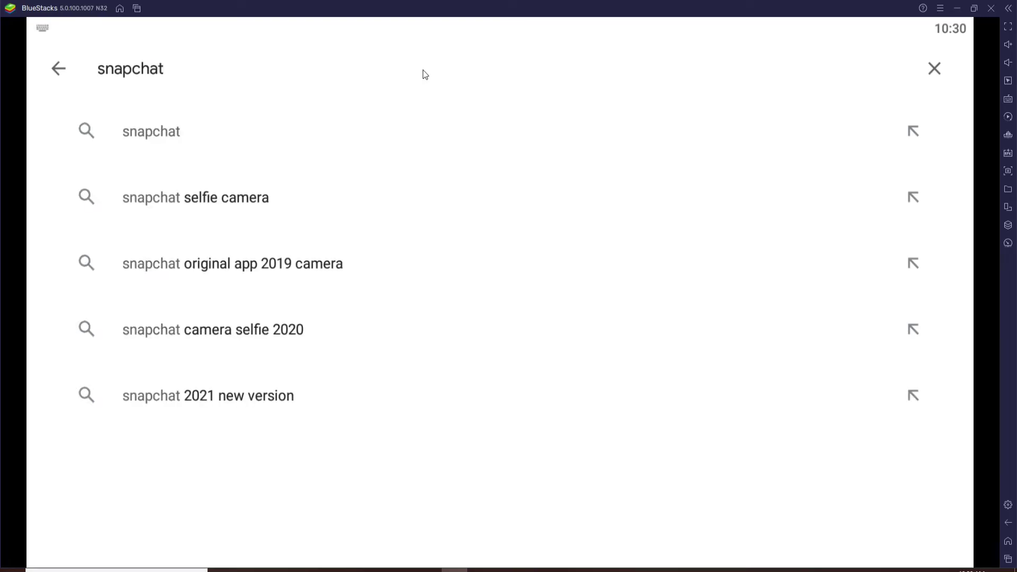
key("Return")
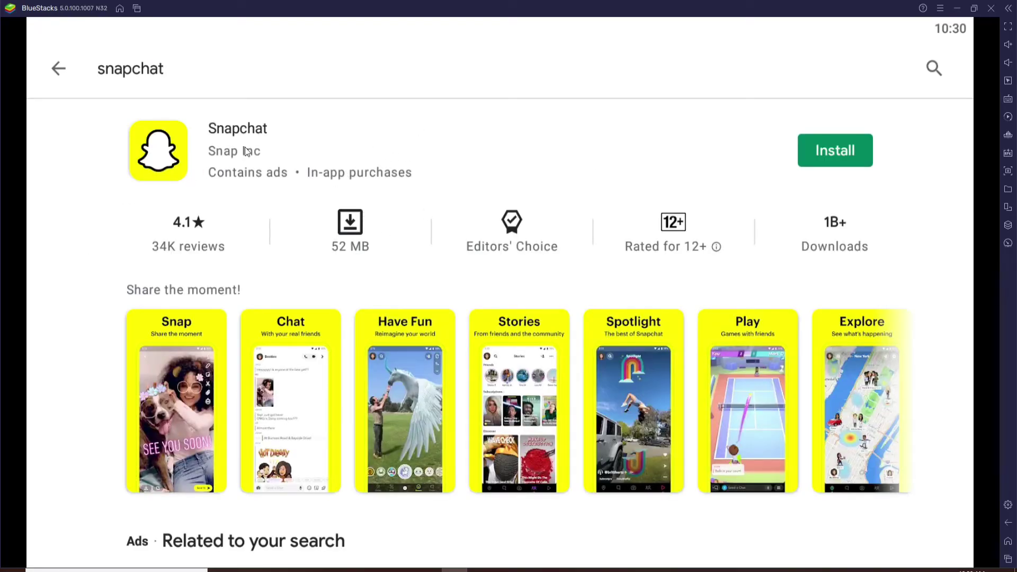
left_click(841, 145)
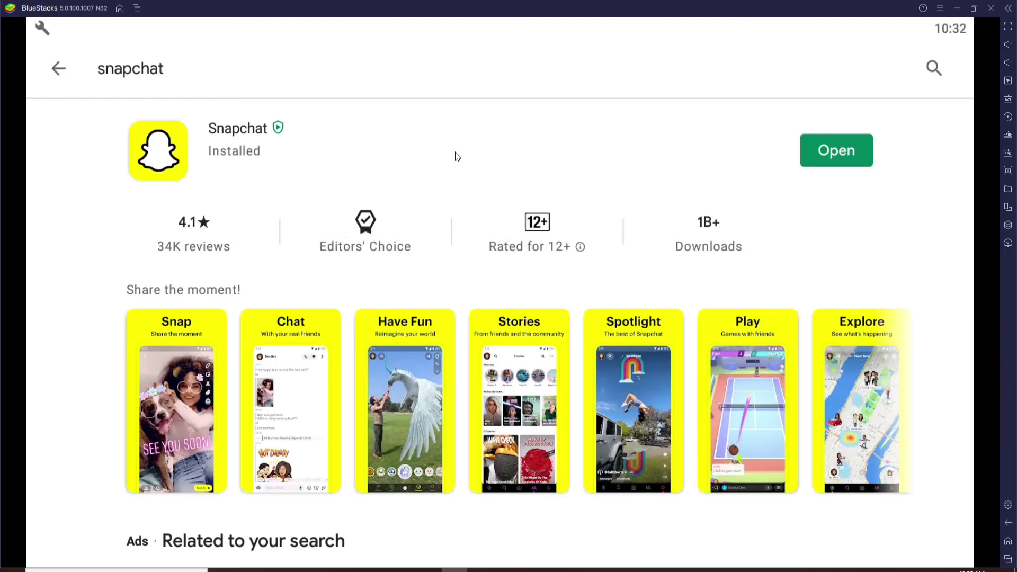
Step: Launch the installed Snapchat, go to its Log In form, and focus the password field
left_click(833, 149)
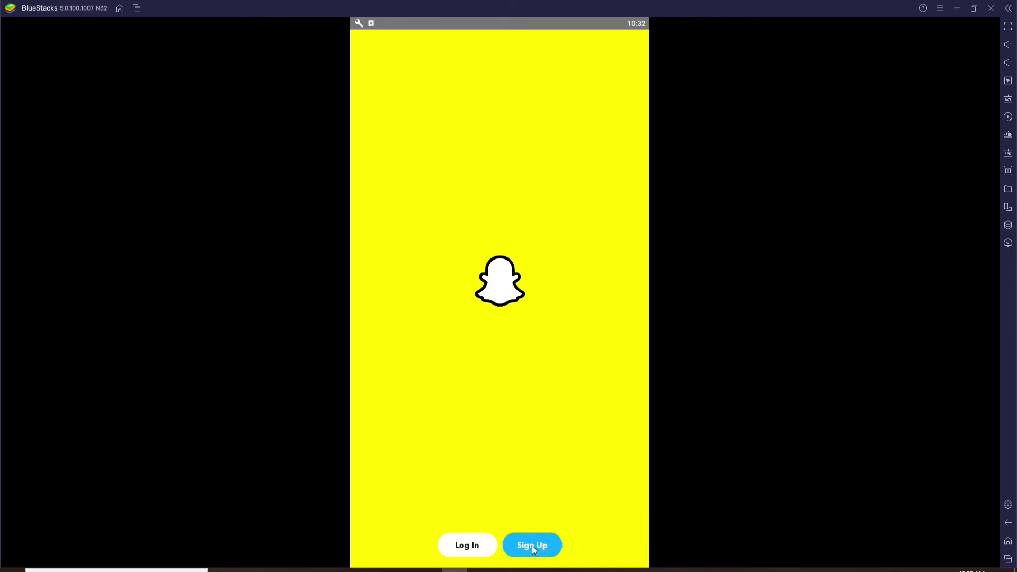
left_click(468, 546)
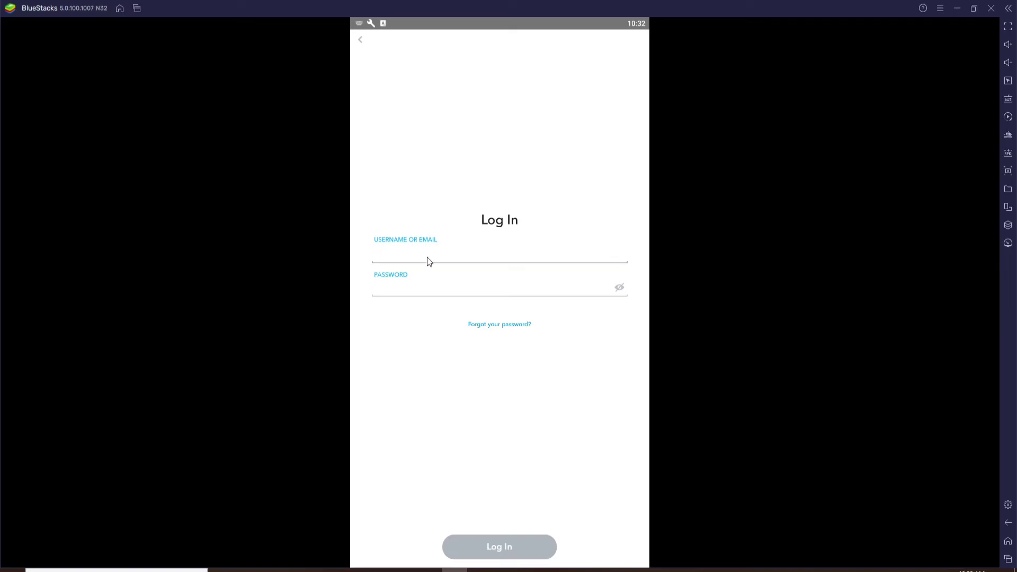
left_click(426, 287)
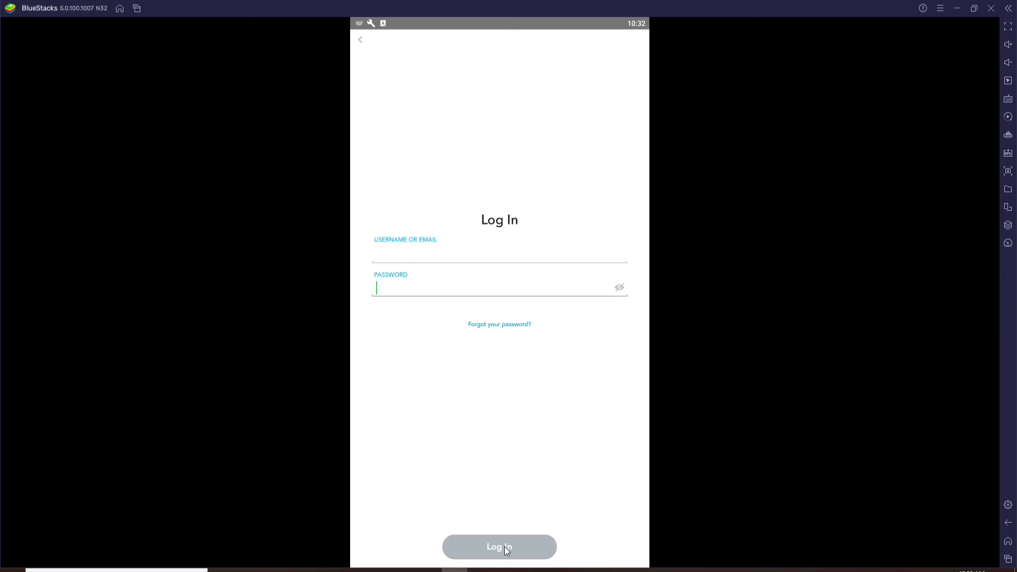
Step: Minimize the BlueStacks window to reveal the Windows desktop
left_click(958, 10)
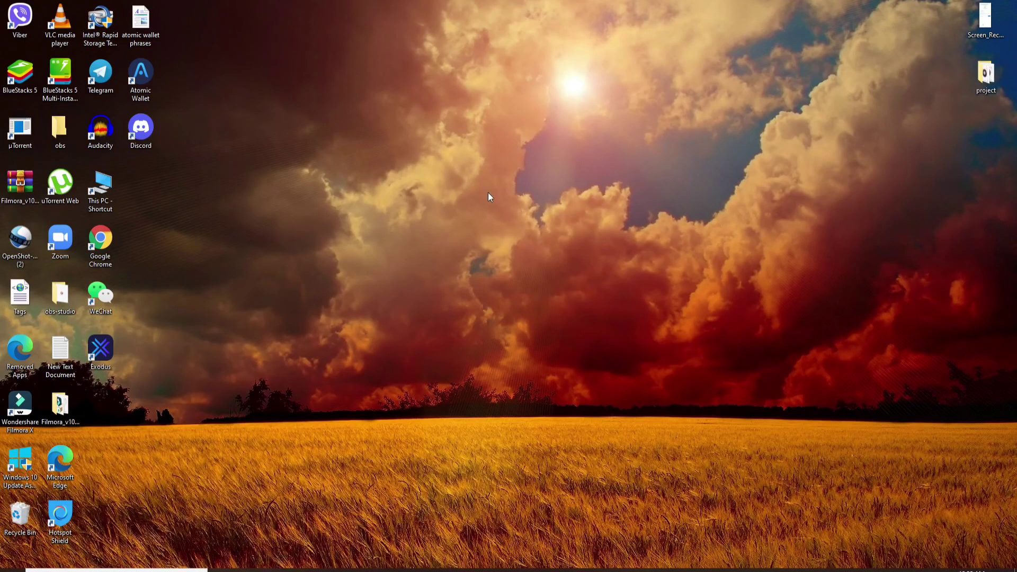